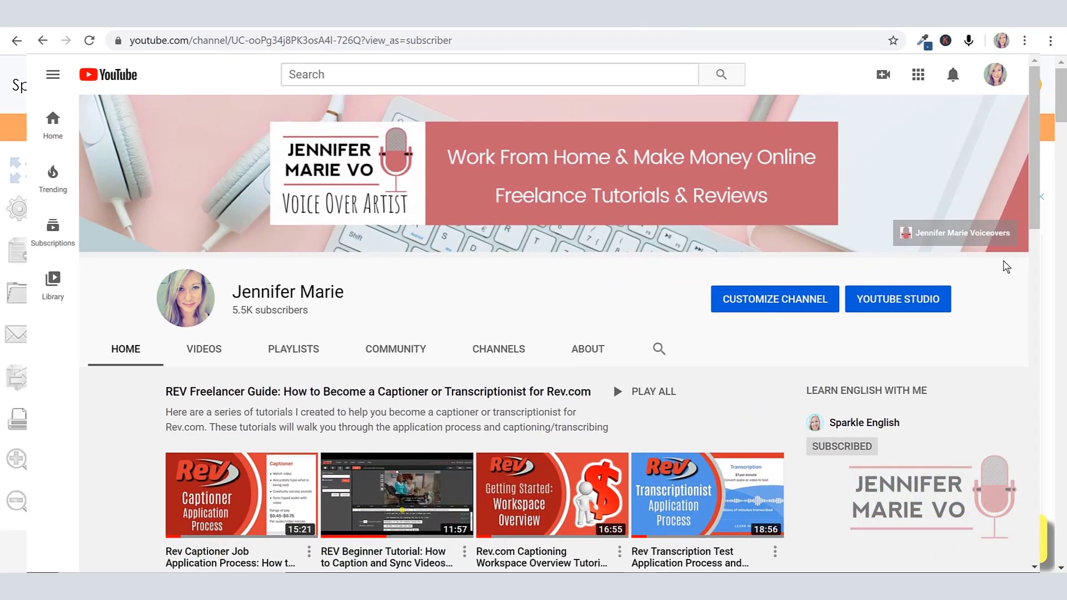
- Load the speechnotes.co dictation editor, showing Note_1 with US English as the language
drag(1036, 231, 1037, 562)
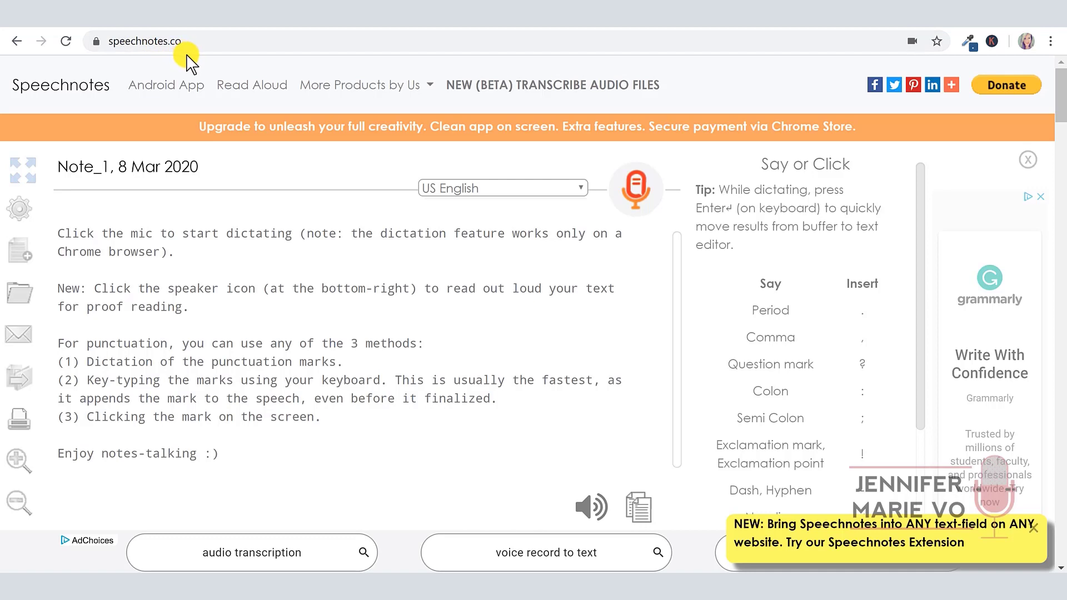
- Open the dictation-language list and scroll down to the English and Spanish regional variants
click(556, 188)
click(562, 191)
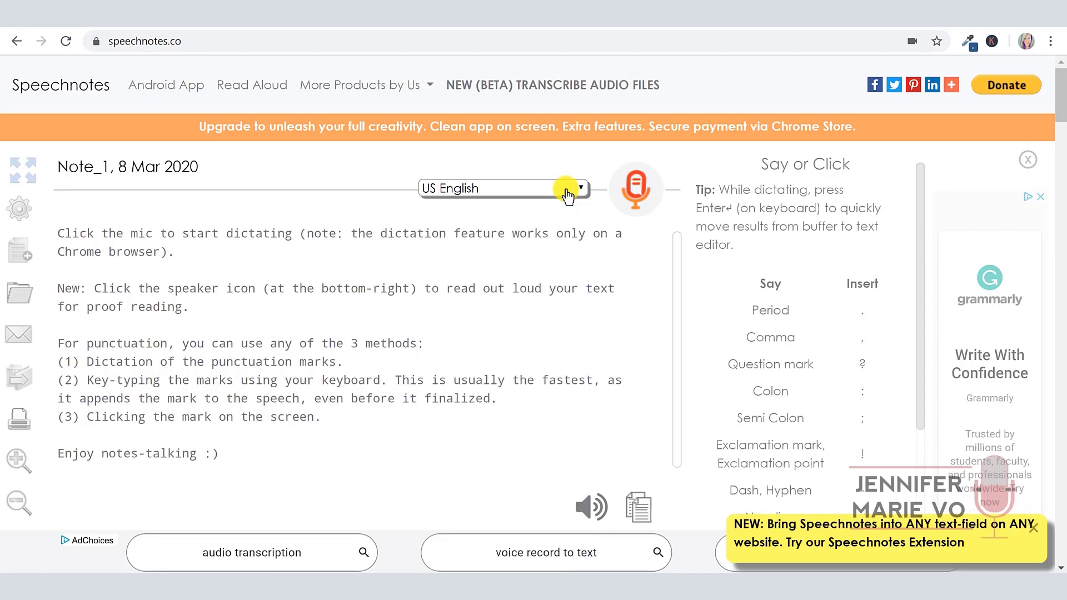
click(567, 193)
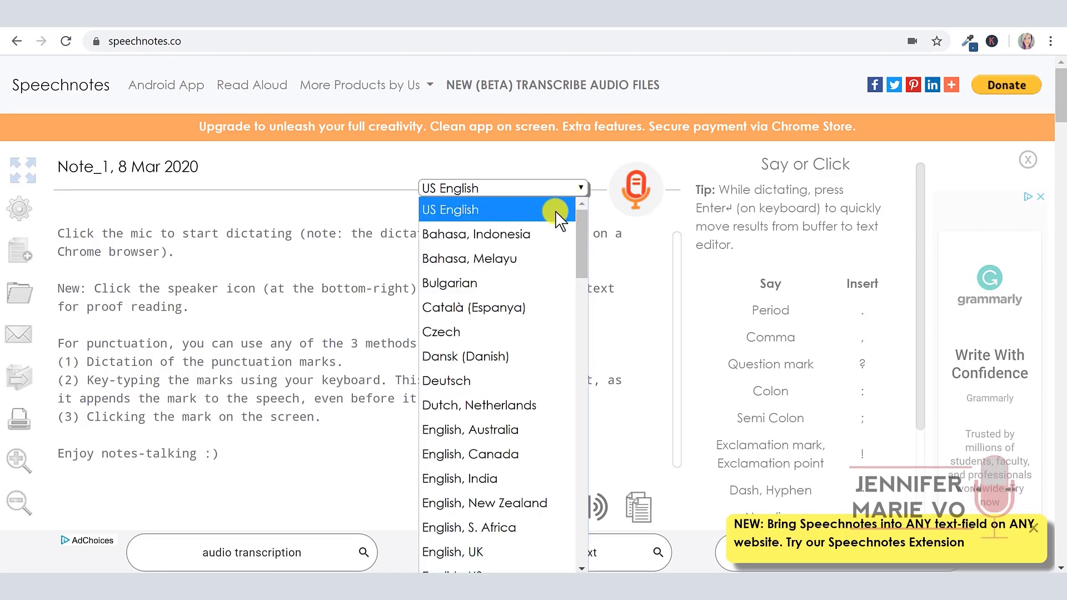
scroll(543, 294, down, 6)
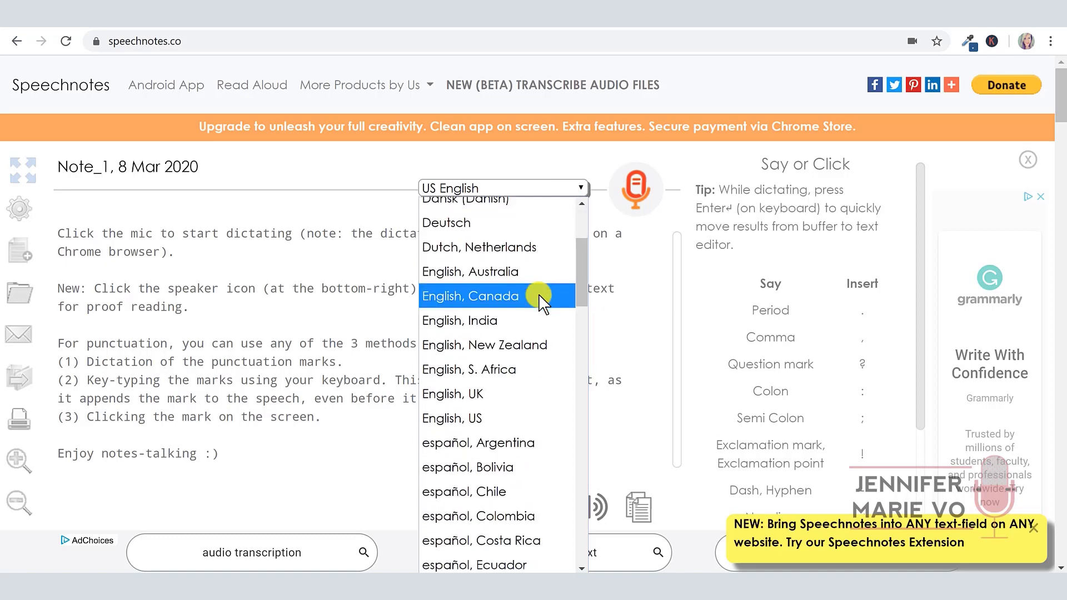
drag(581, 279, 575, 254)
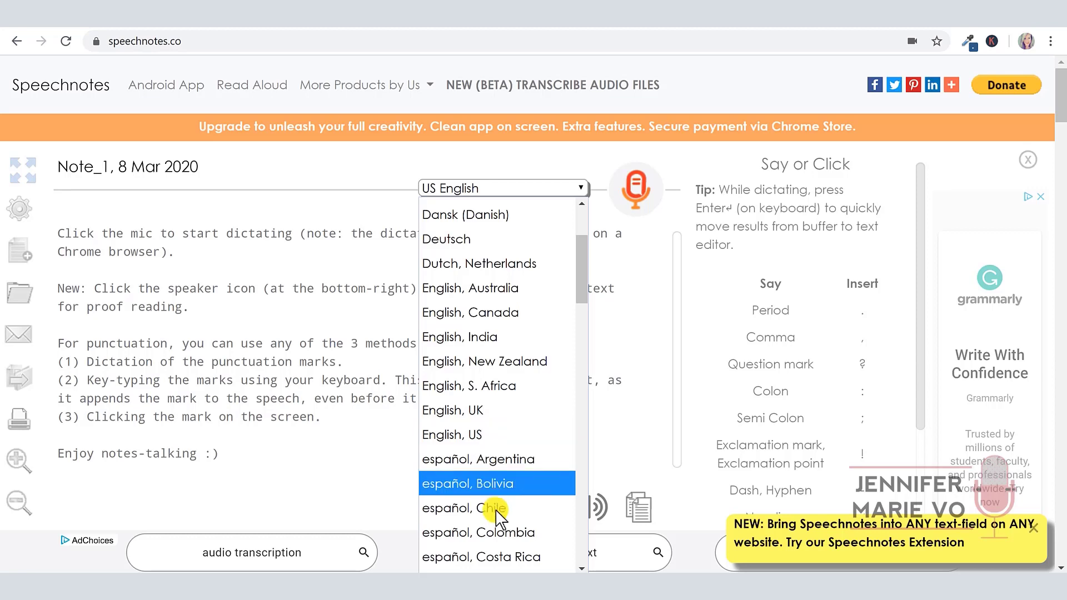
- With English, US chosen, dictate a sentence introducing the speaker and website, then start a new line
click(491, 436)
click(636, 196)
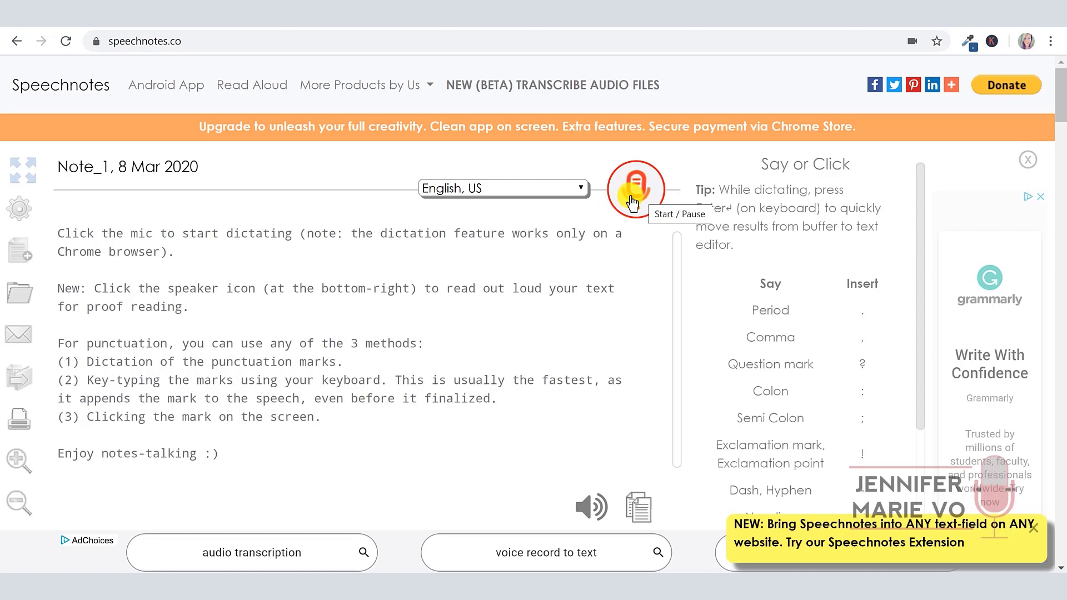
click(633, 203)
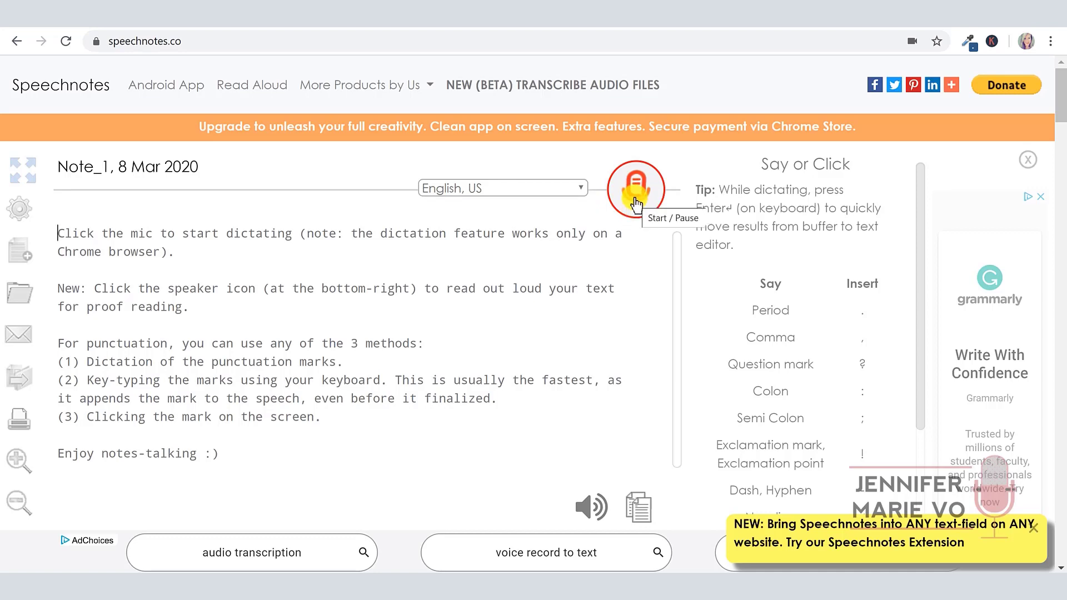
click(636, 204)
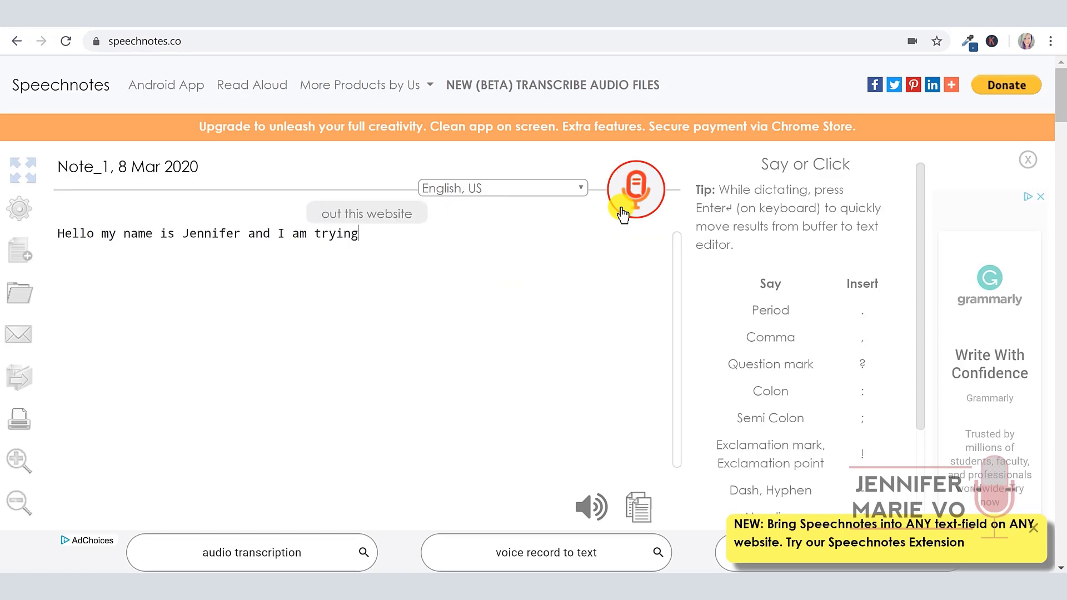
click(639, 195)
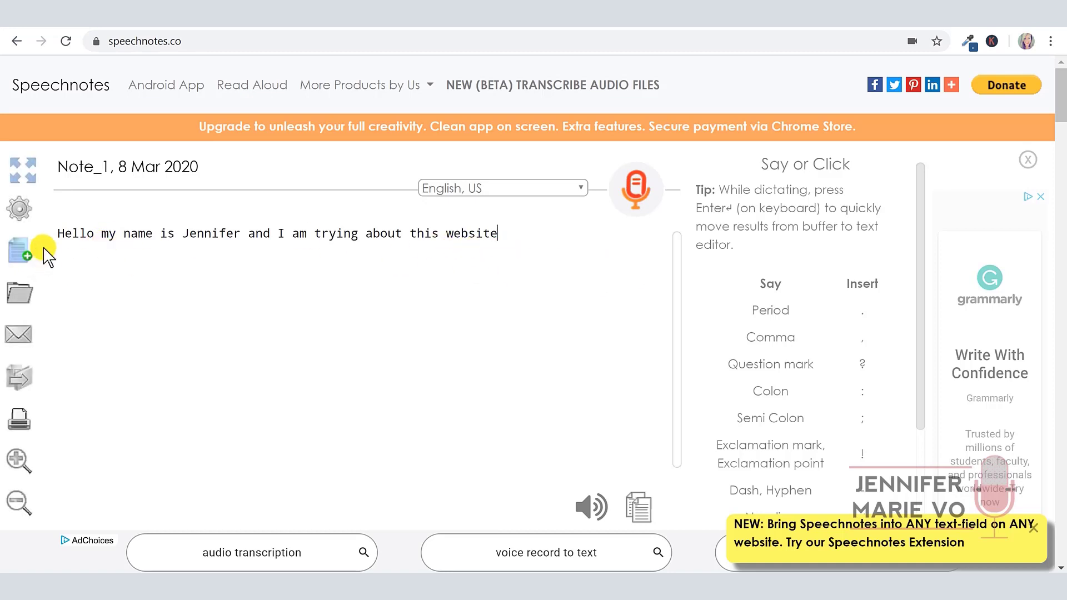
click(514, 231)
key(Return)
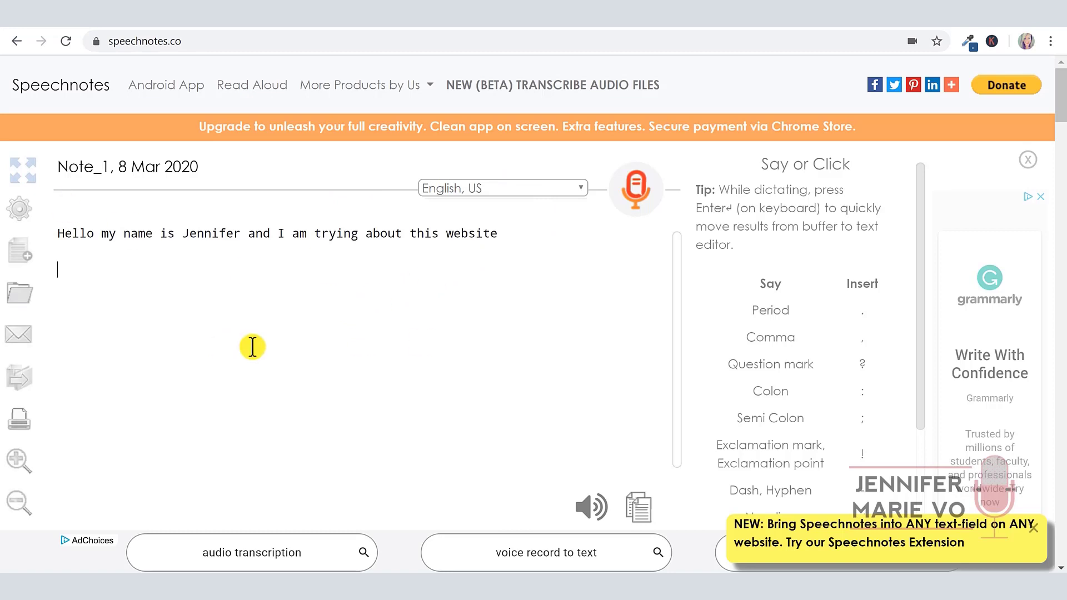
- Dictate a second paragraph about going to the beach this weekend
click(632, 205)
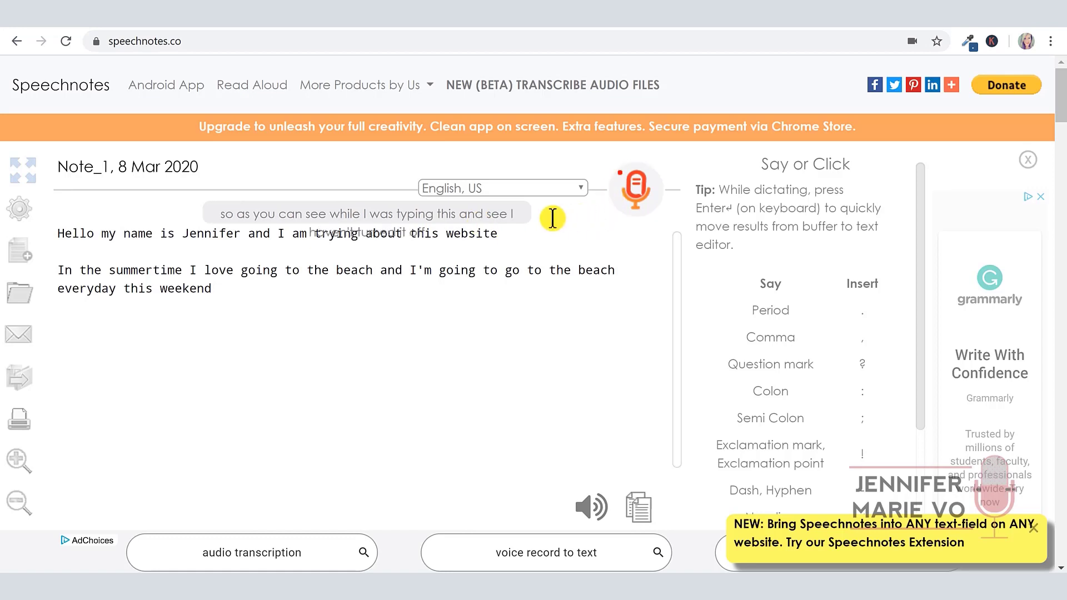
click(647, 207)
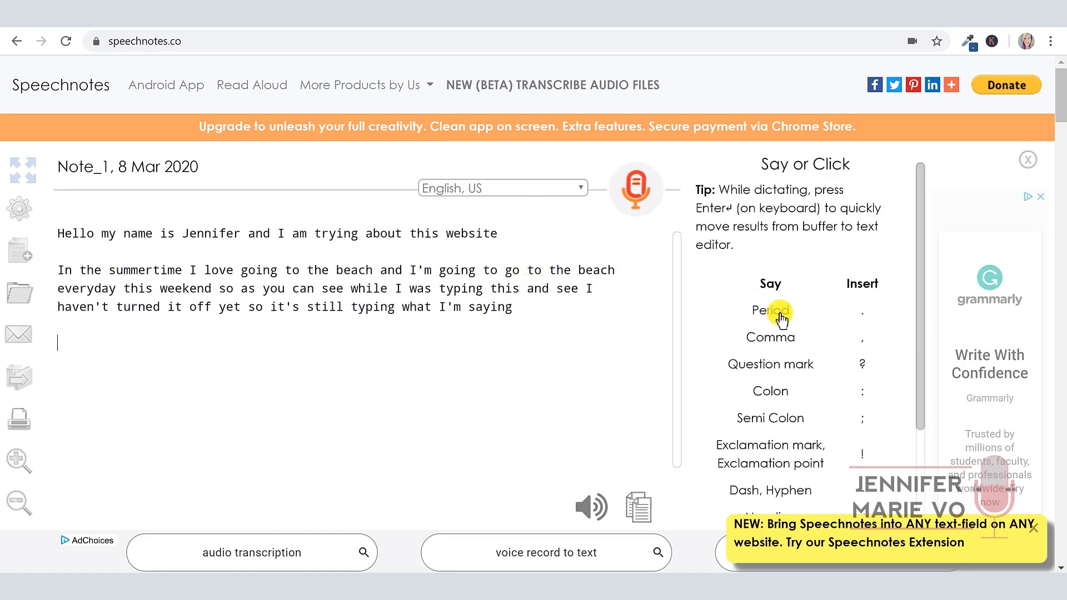
- Select and delete both dictated paragraphs, then scroll through the Say or Click punctuation list
drag(576, 305, 26, 179)
key(Delete)
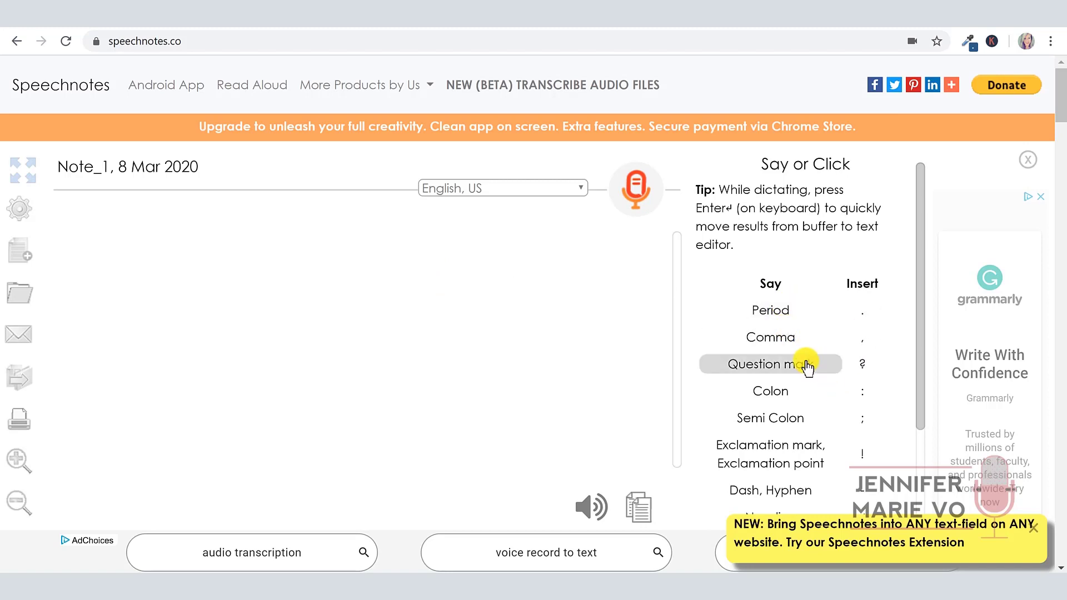
scroll(803, 414, down, 1)
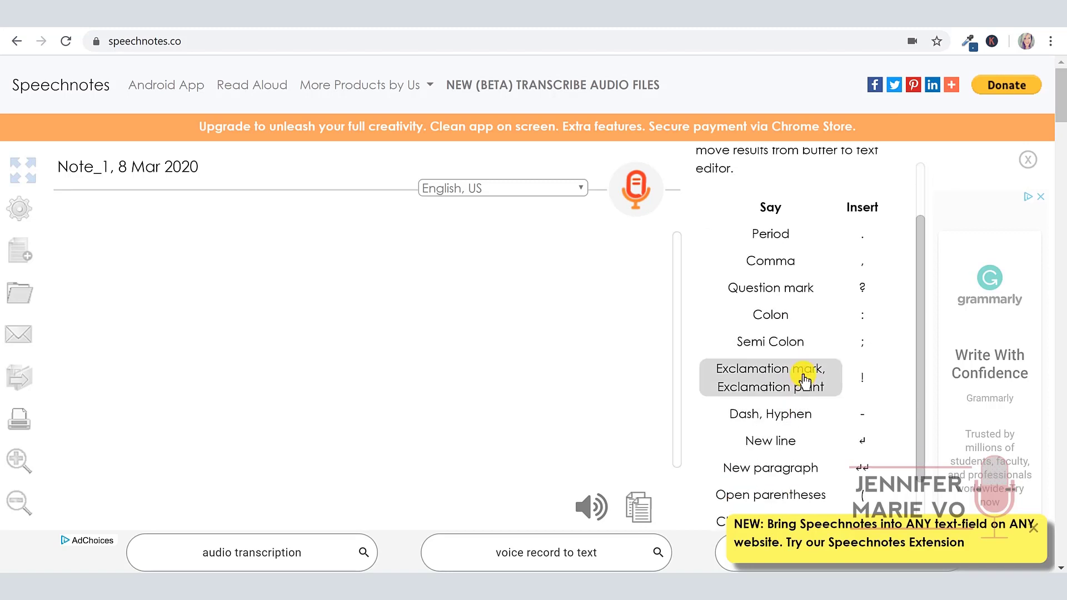
scroll(805, 369, down, 1)
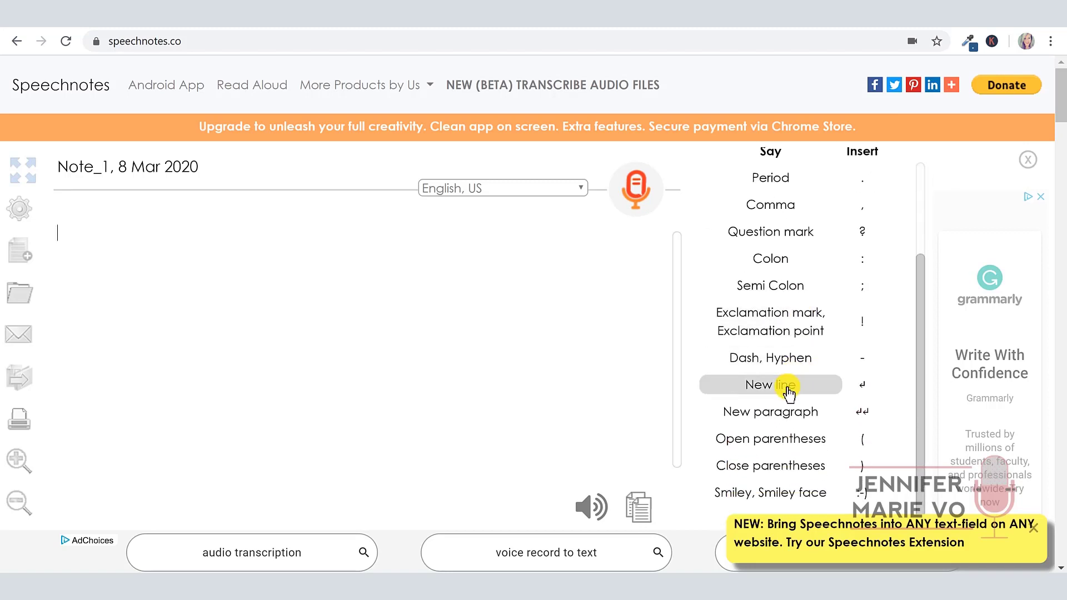
scroll(778, 421, down, 1)
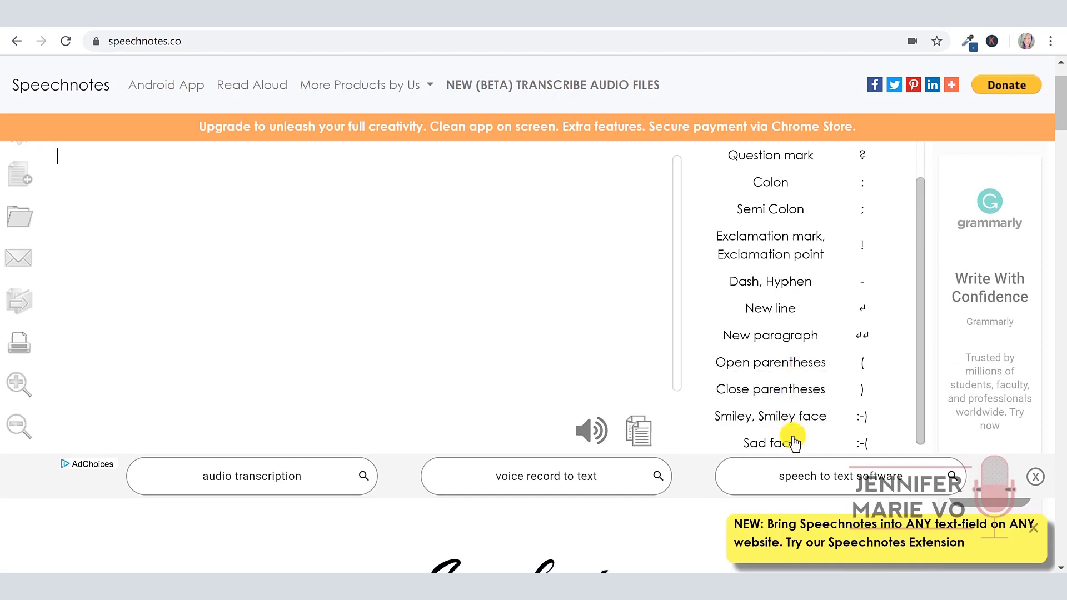
scroll(779, 340, up, 2)
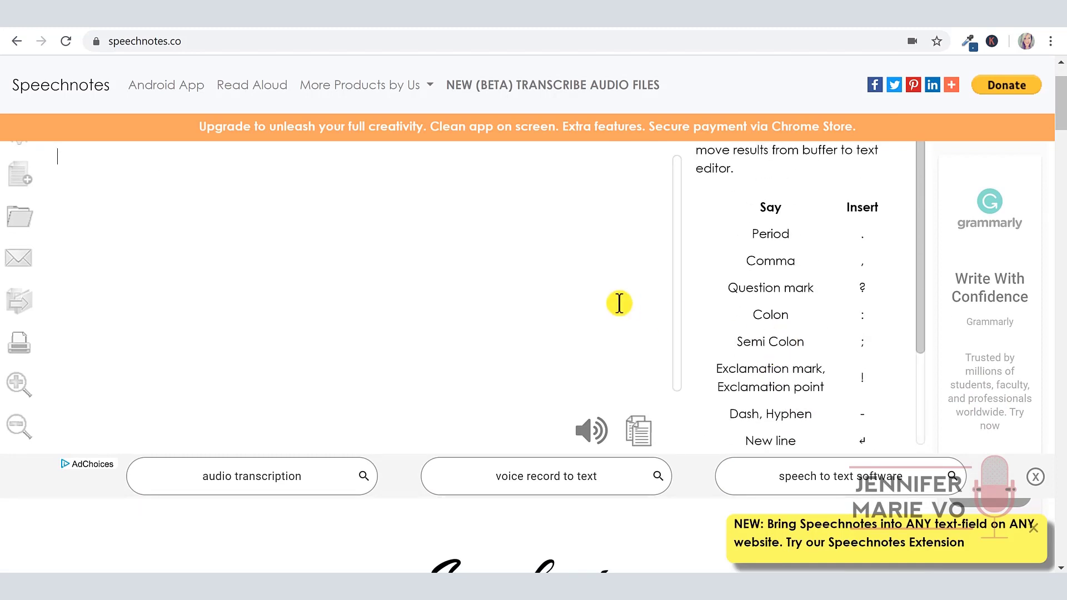
scroll(611, 307, up, 1)
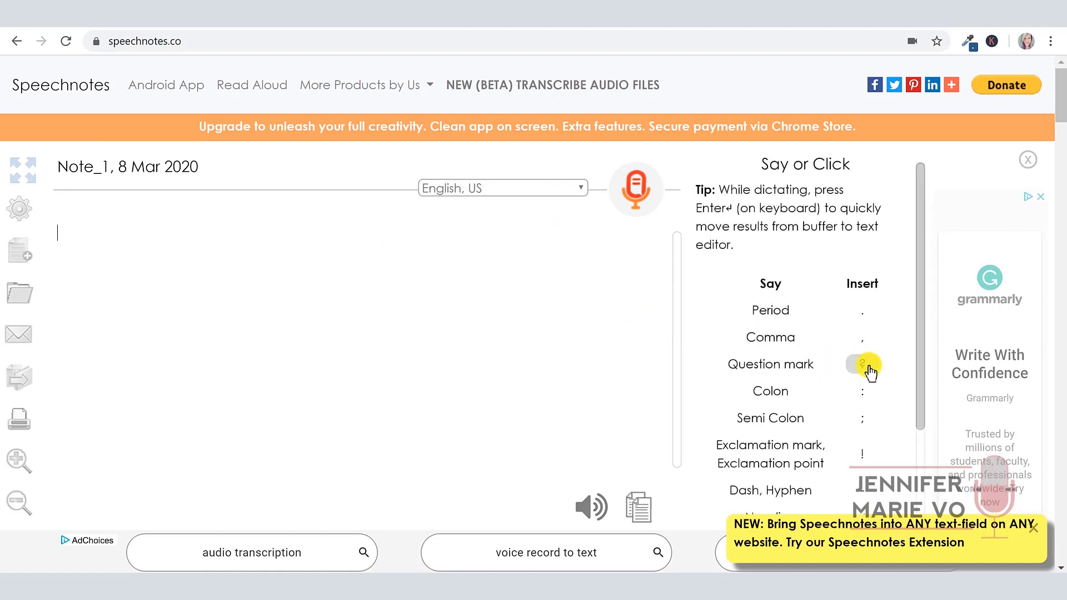
- Dictate a customer-service exchange, copy the note to the clipboard, and switch to QA World
click(639, 197)
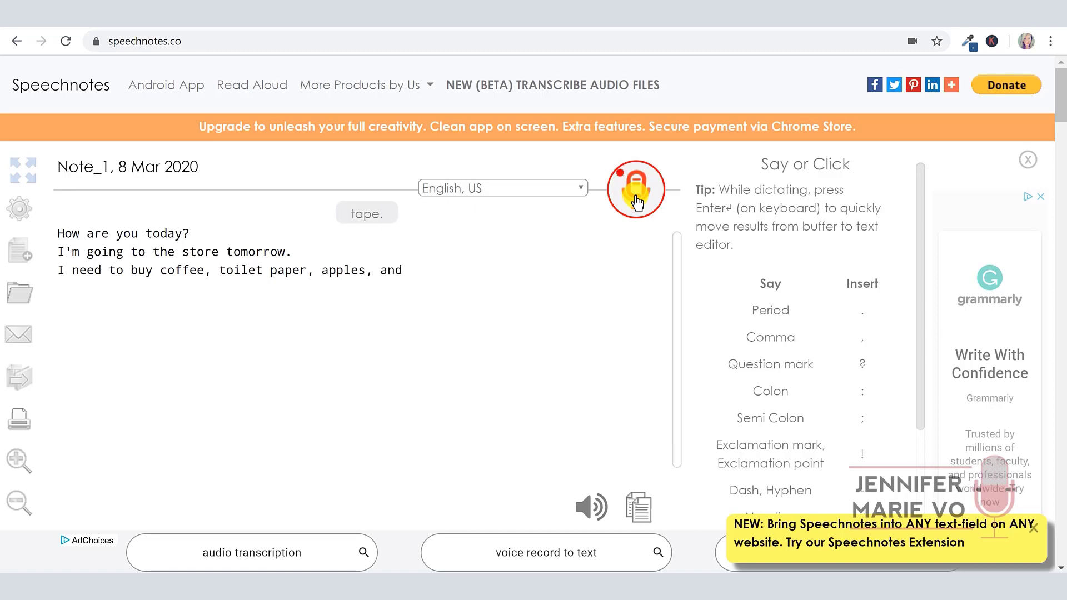
click(637, 197)
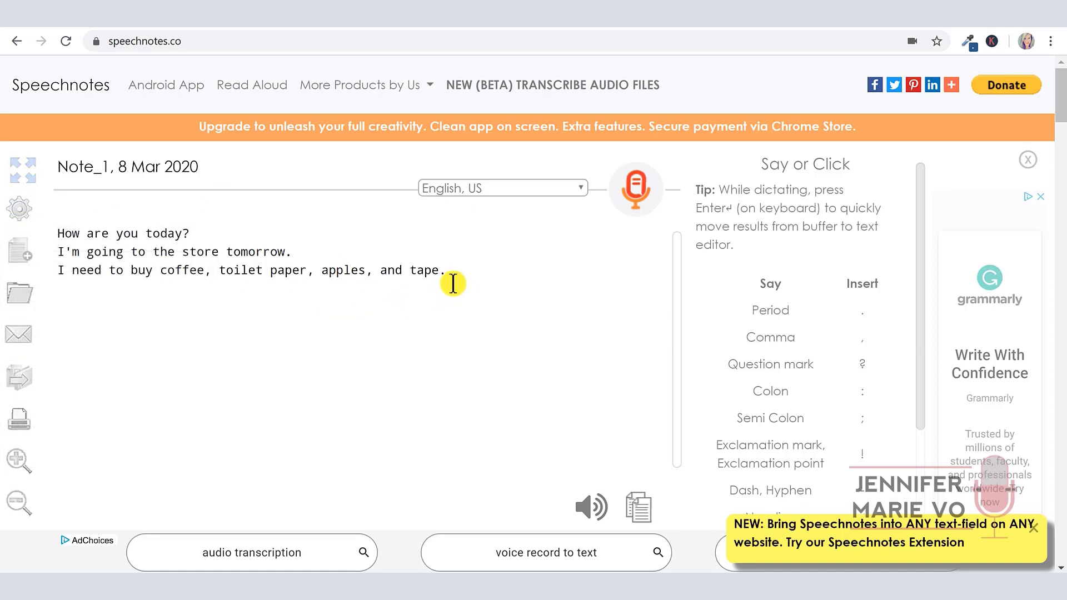
click(633, 504)
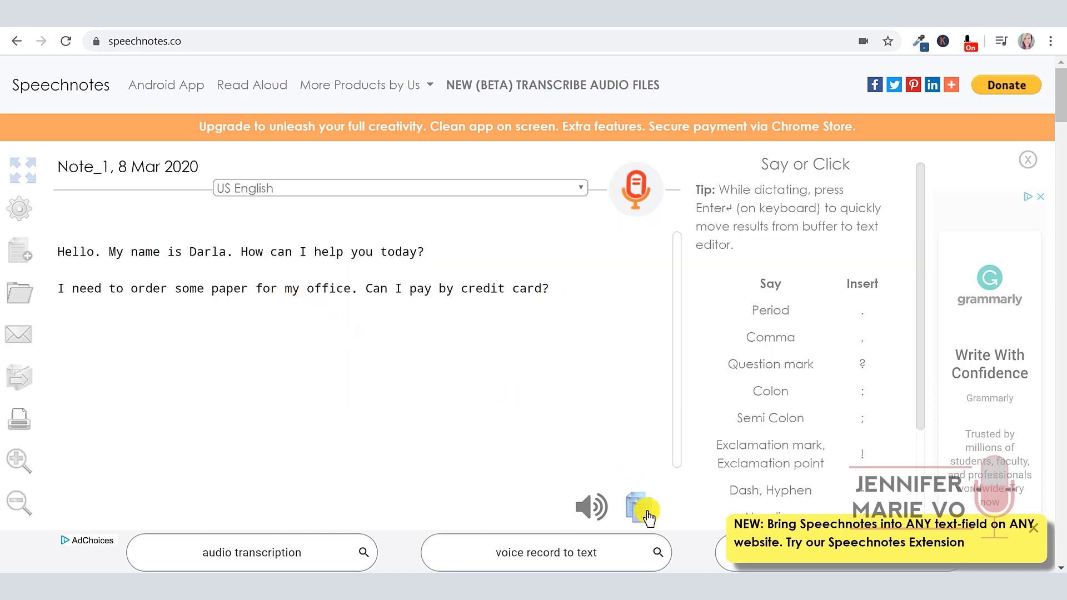
click(647, 516)
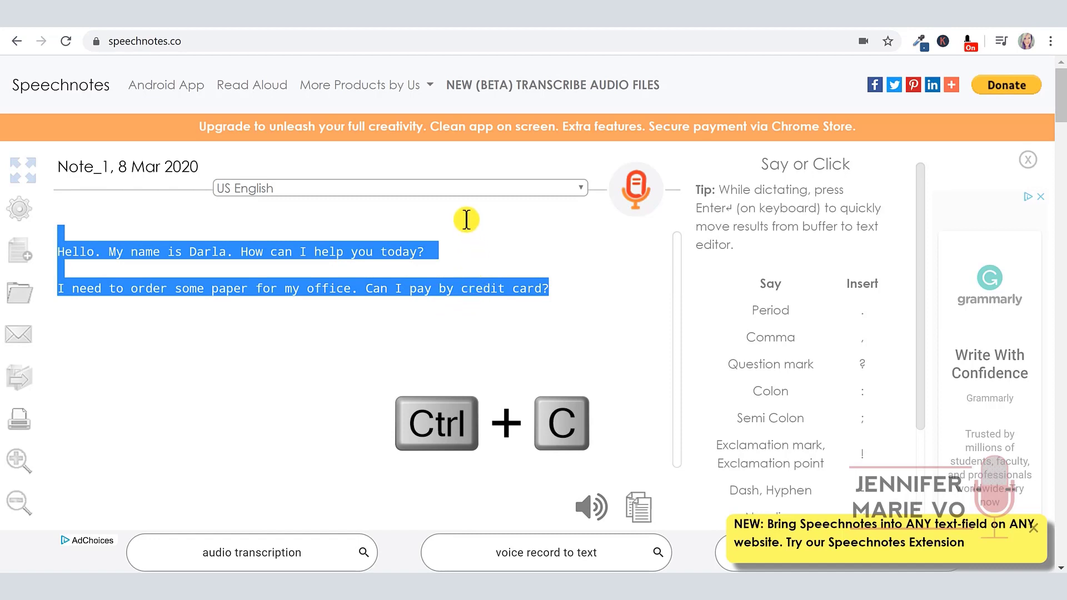
click(447, 31)
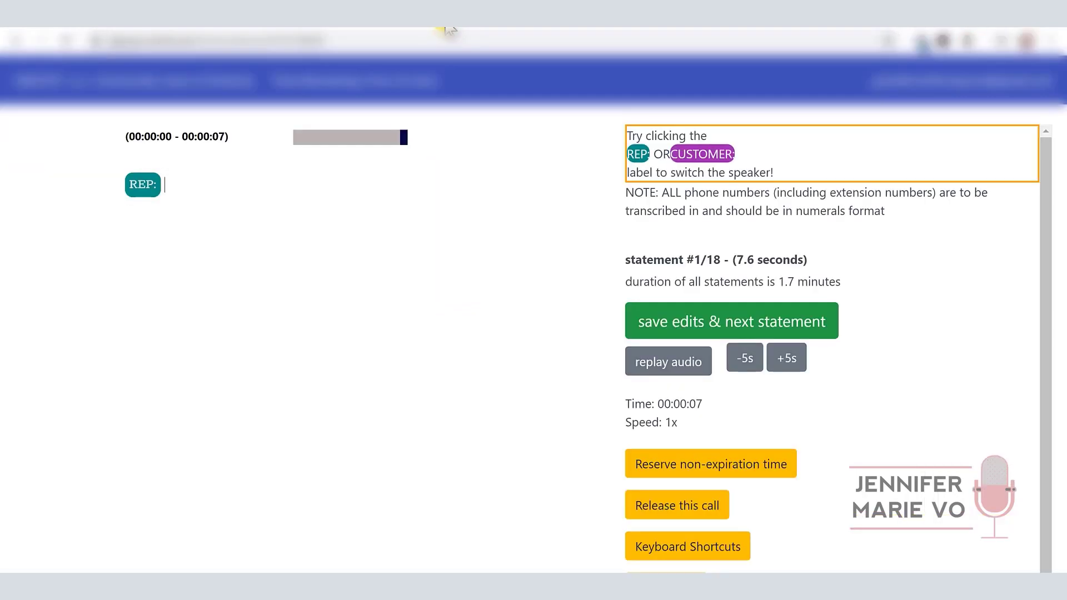
- Paste the copied dictation into the empty REP box of statement #1
right_click(275, 183)
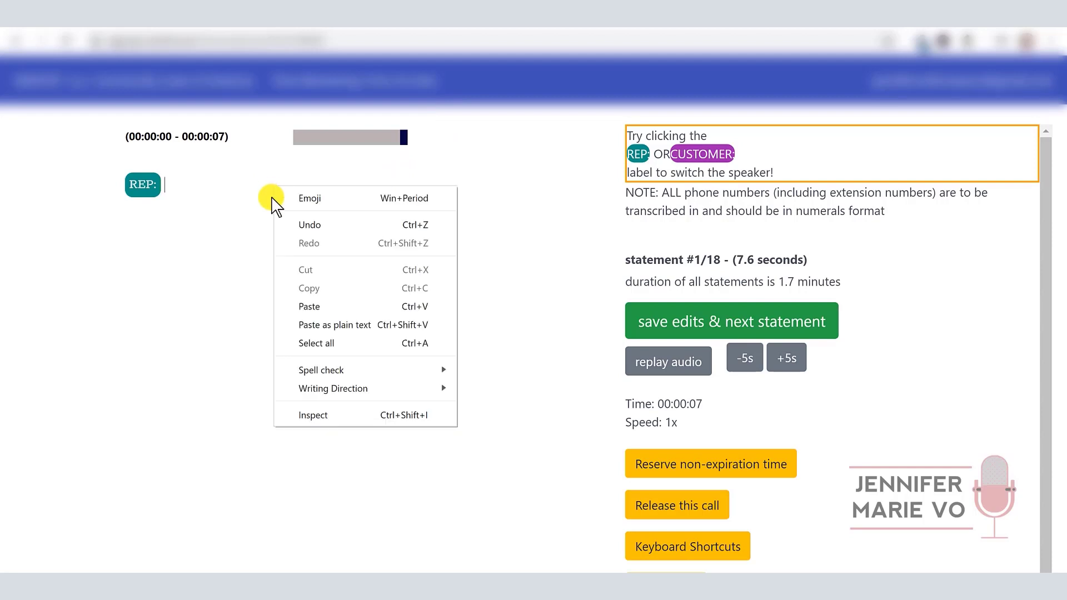
click(232, 189)
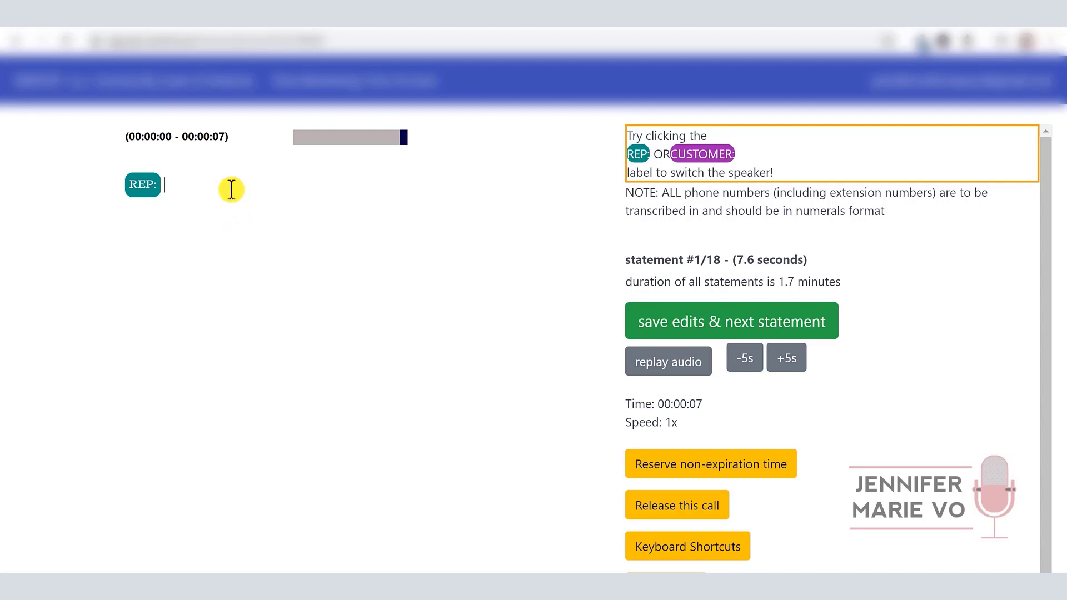
key(ctrl+v)
key(ctrl+v)
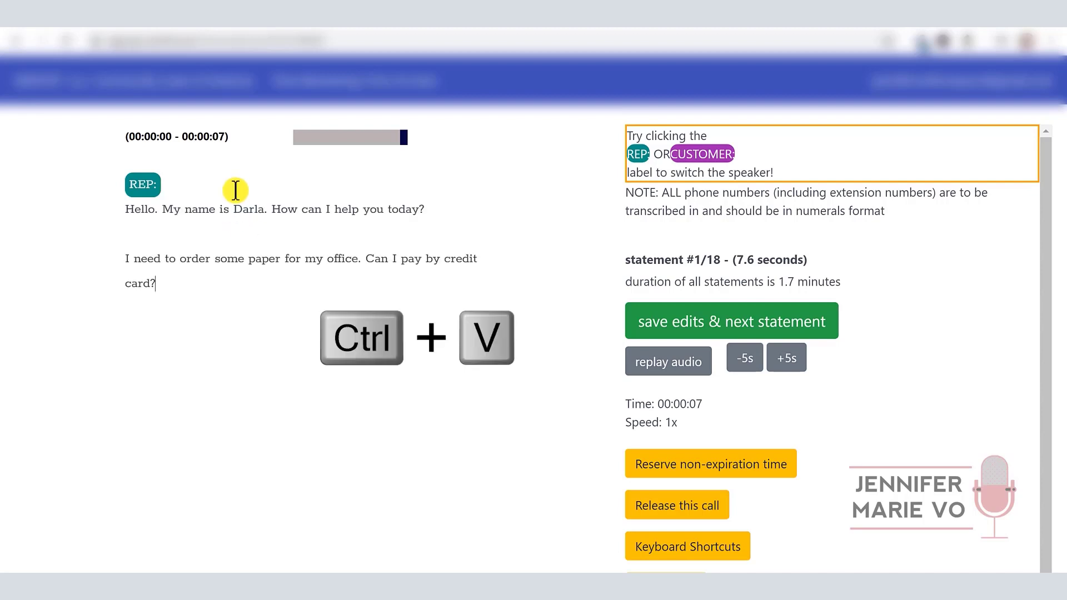
- Put the greeting on the REP: line and the paper-order question on its own CUSTOMER: line
click(128, 210)
key(BackSpace)
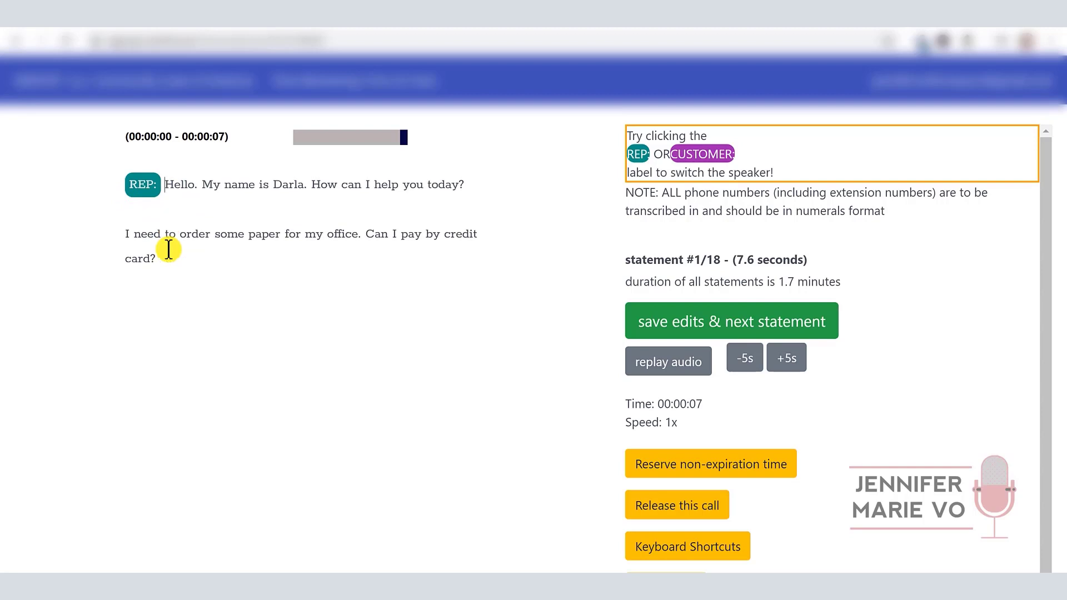
click(125, 233)
key(BackSpace)
key(BackSpace)
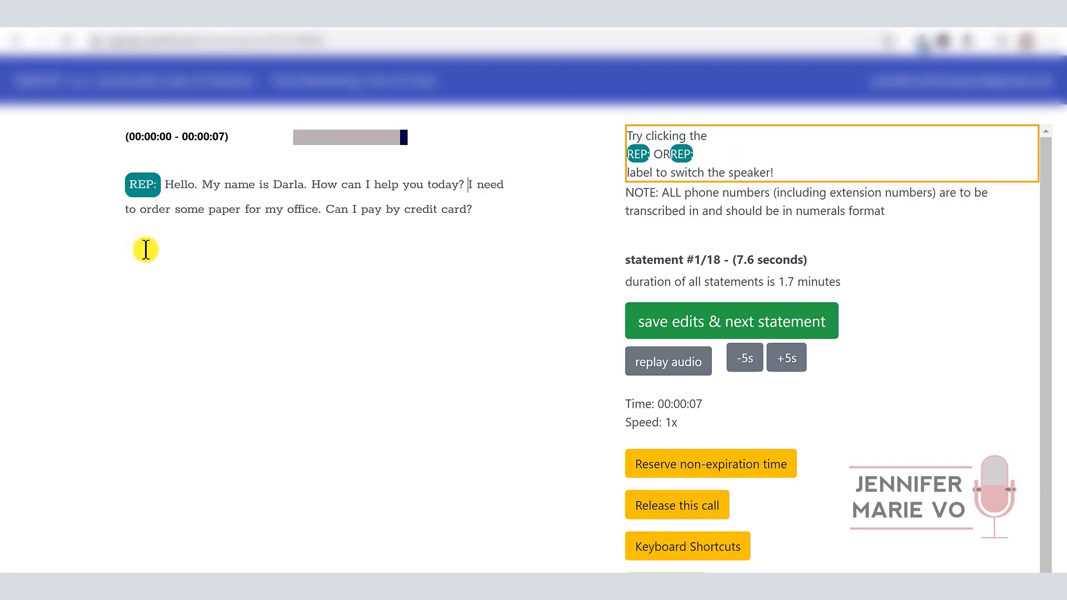
key(Return)
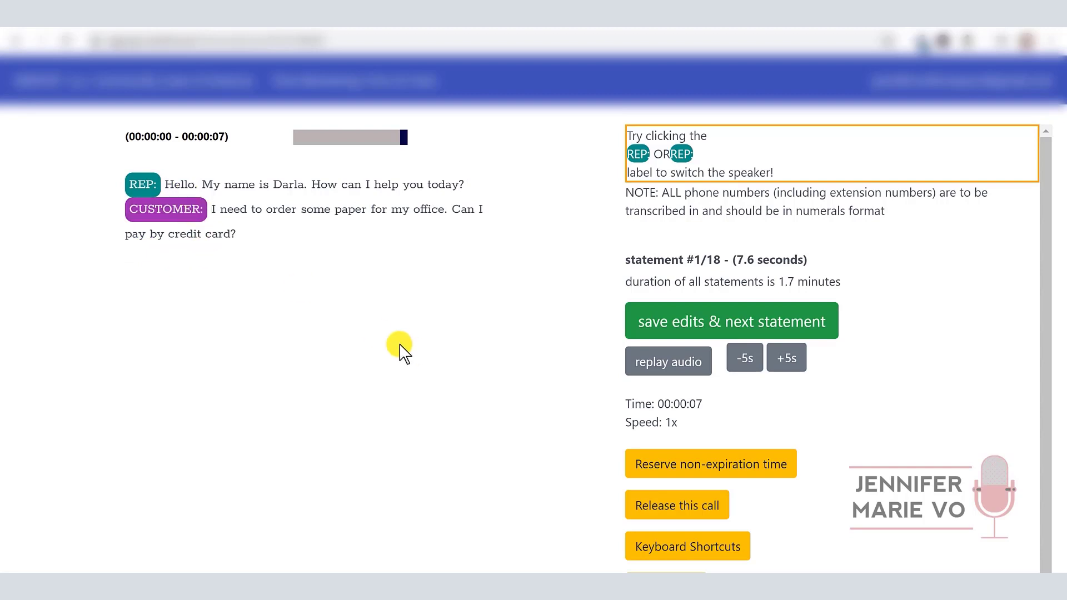
click(183, 214)
click(139, 206)
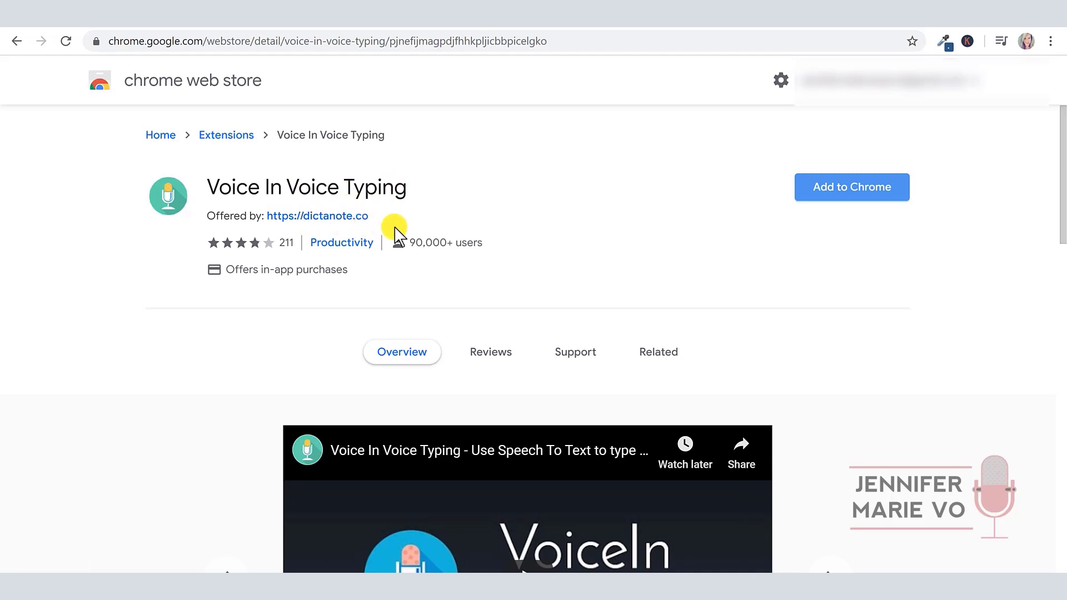
- Add the Voice In Voice Typing extension to Chrome and confirm the installation
scroll(438, 222, down, 6)
scroll(437, 224, down, 6)
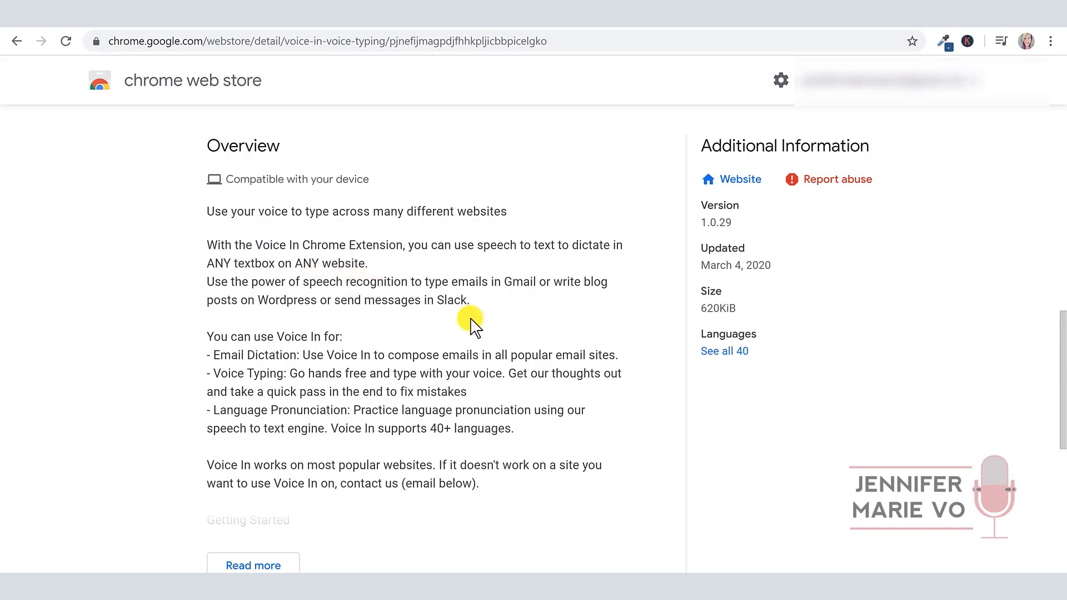
scroll(467, 312, up, 12)
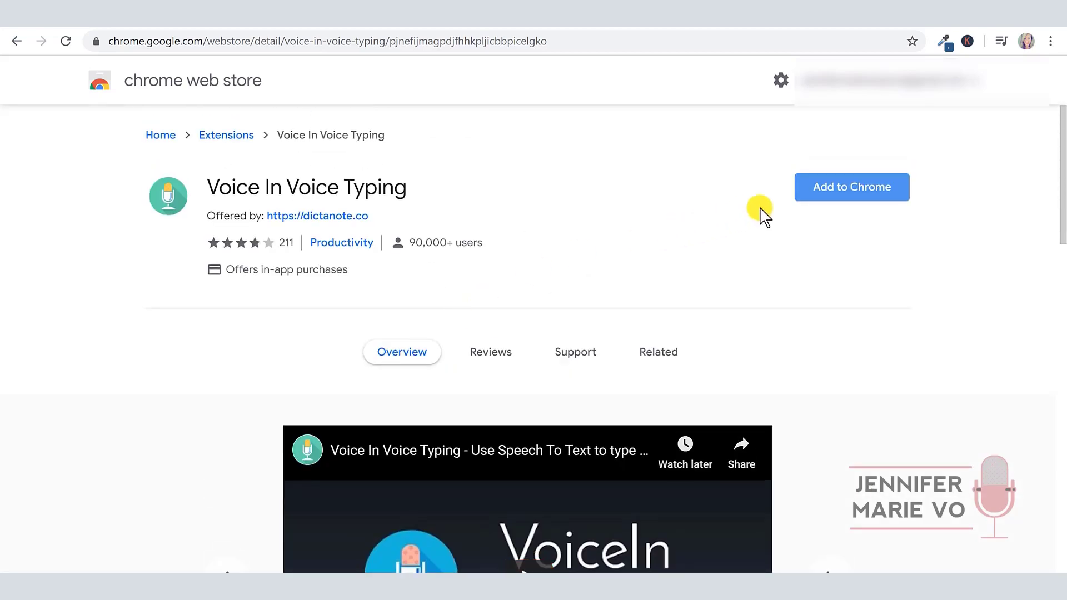
click(840, 195)
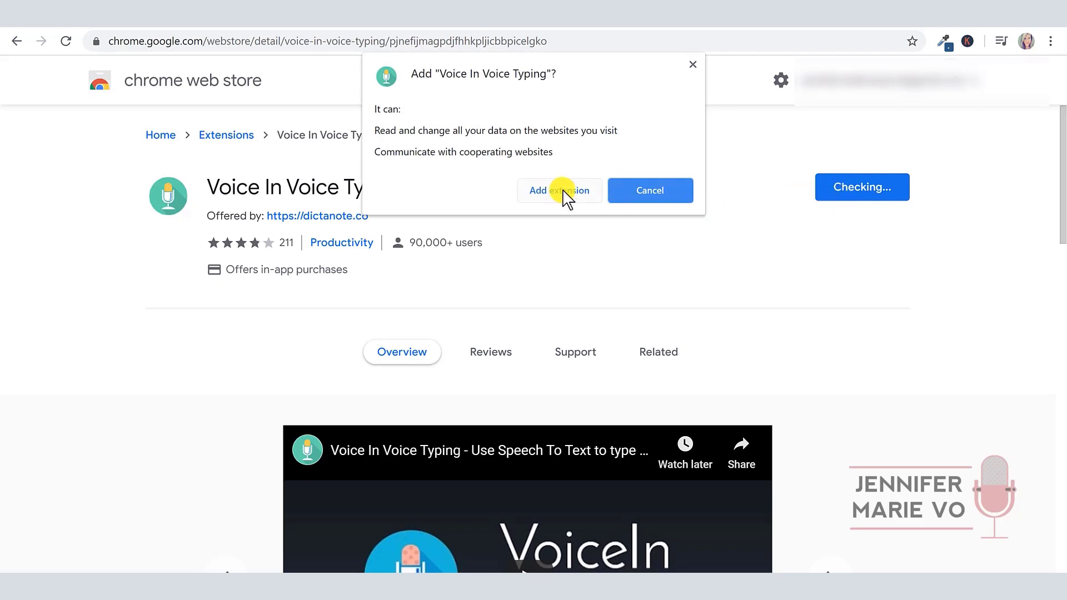
click(563, 192)
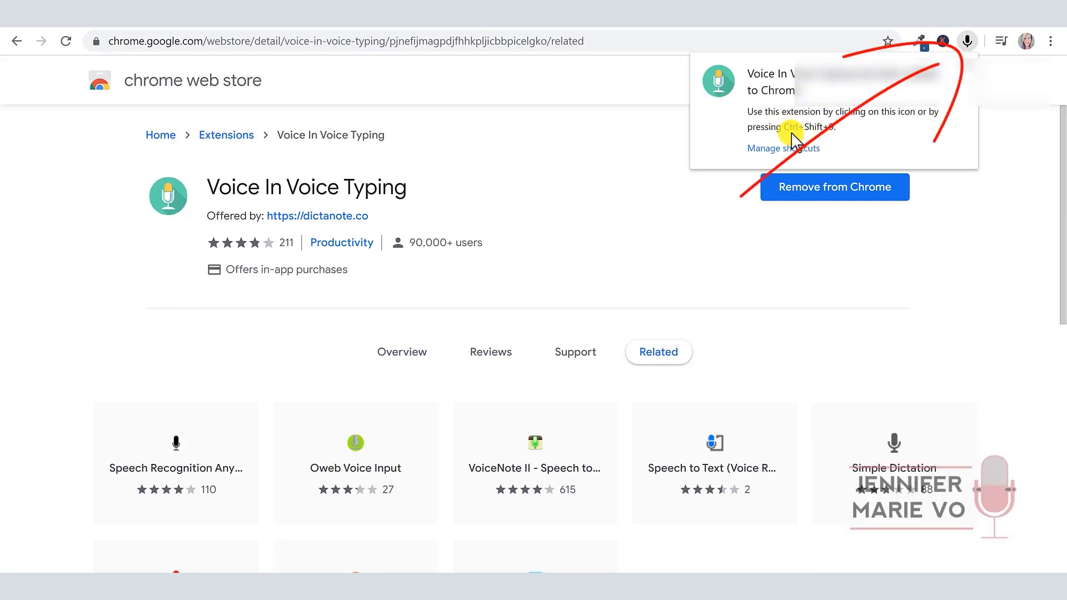
- Allow Voice In to use the microphone and check its English (United States) language setting
click(970, 42)
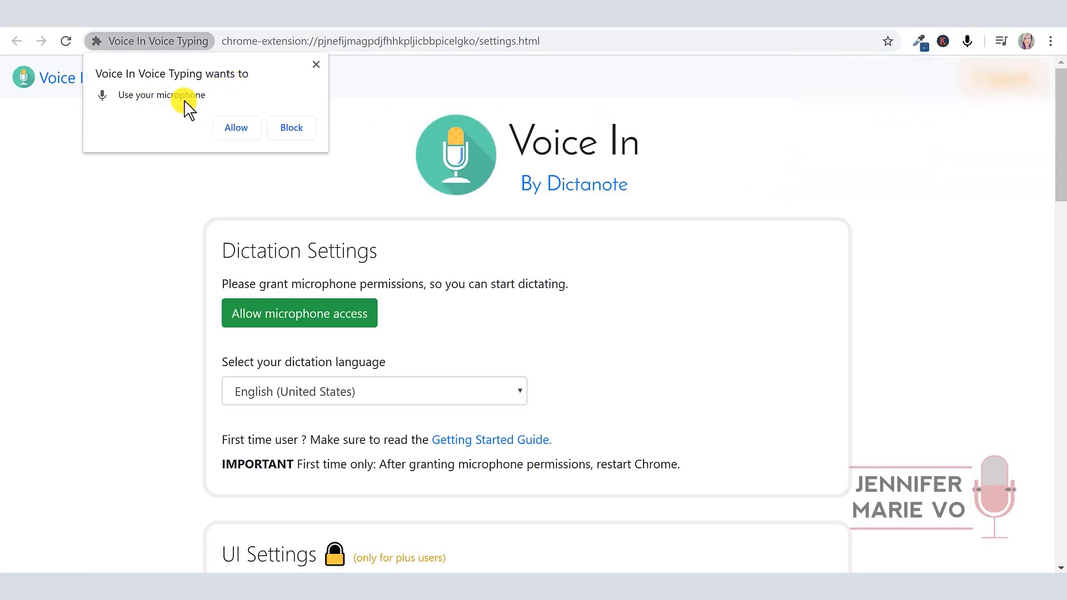
click(230, 129)
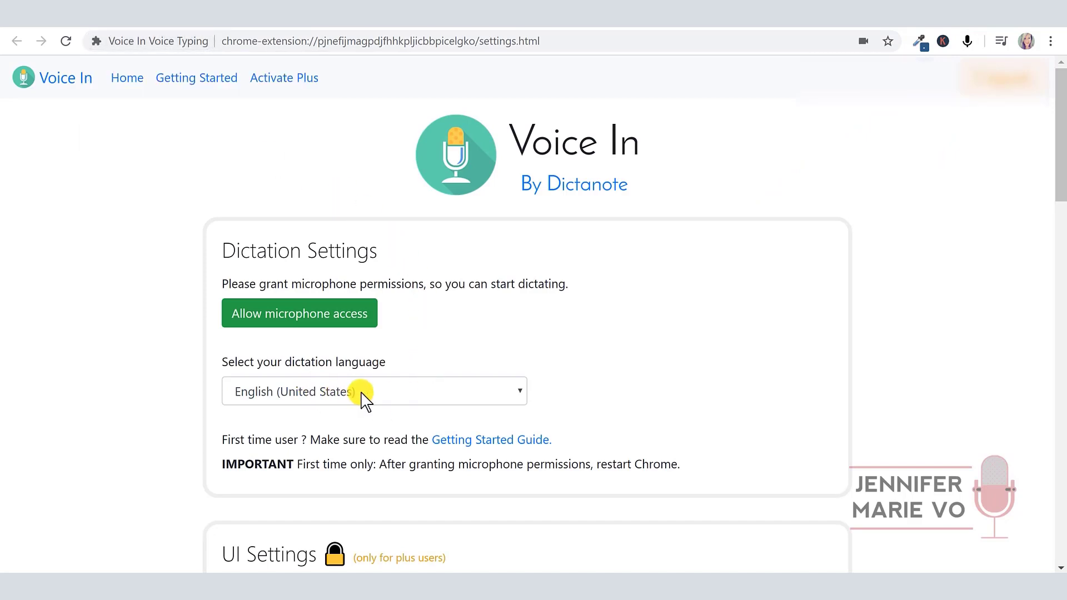
scroll(358, 392, down, 3)
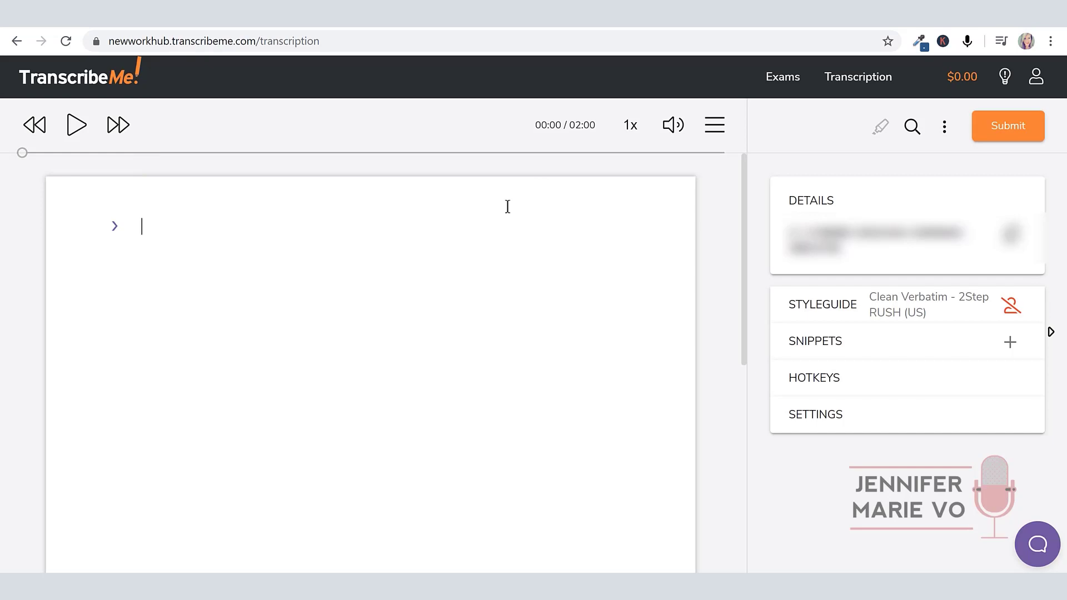
- Voice-type the business-partners paragraph with Voice In, then begin an empty line below it
click(968, 43)
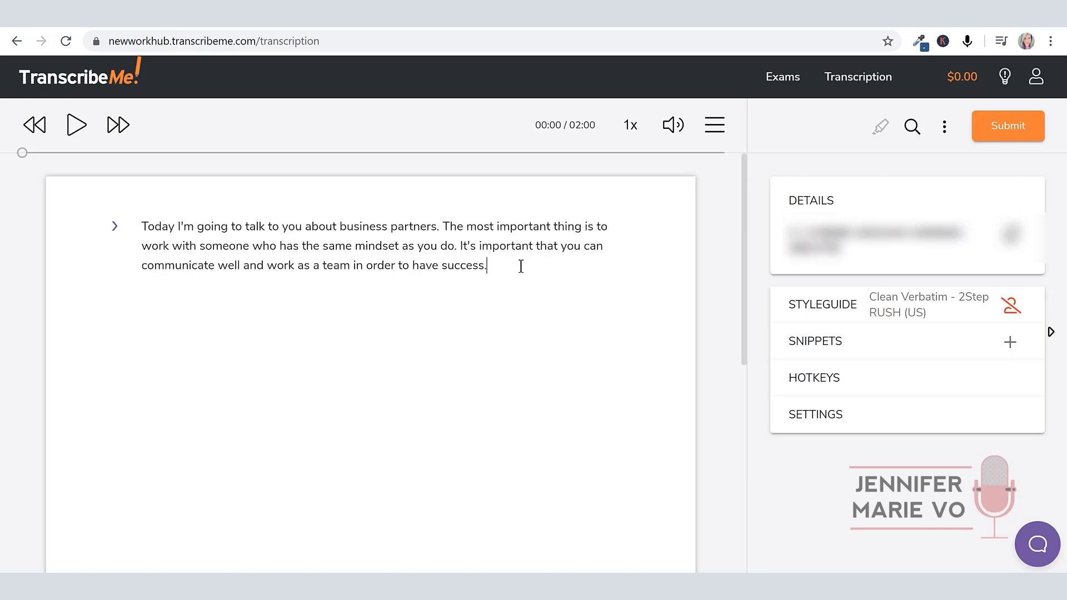
key(Return)
- Restart Voice In dictation in en-US for the empty second line of the TranscribeMe transcript
click(968, 41)
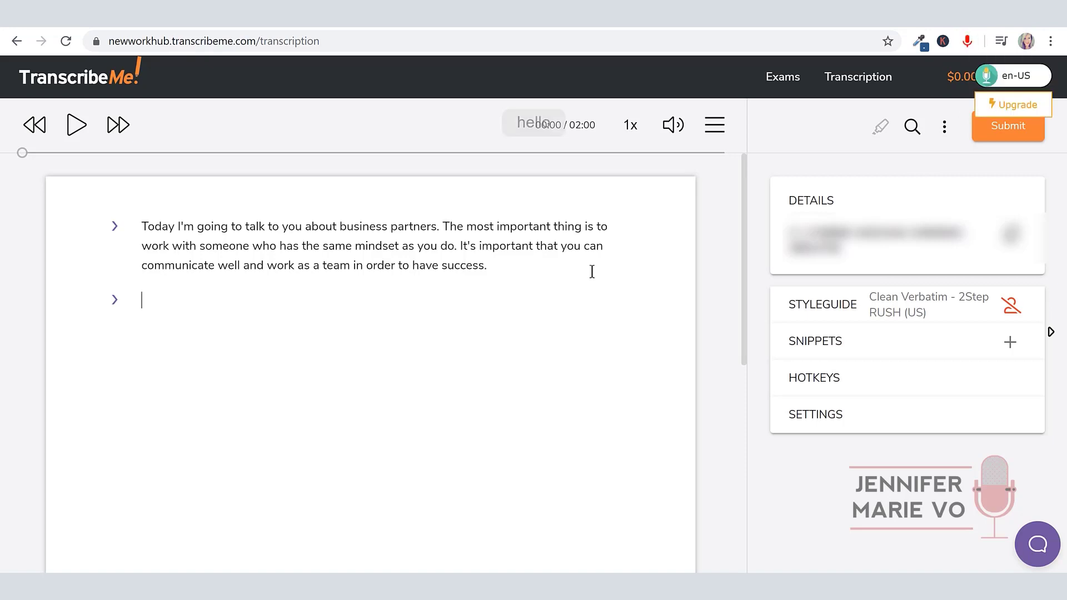